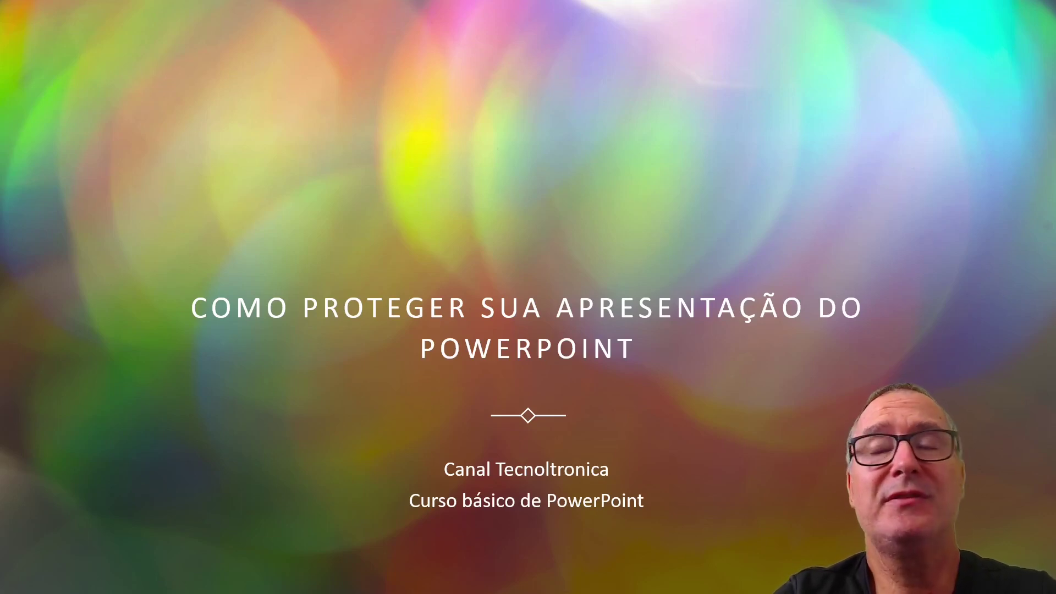
Advance through slides 2 and 3, then past the end-of-show screen to close the show.
left_click(321, 342)
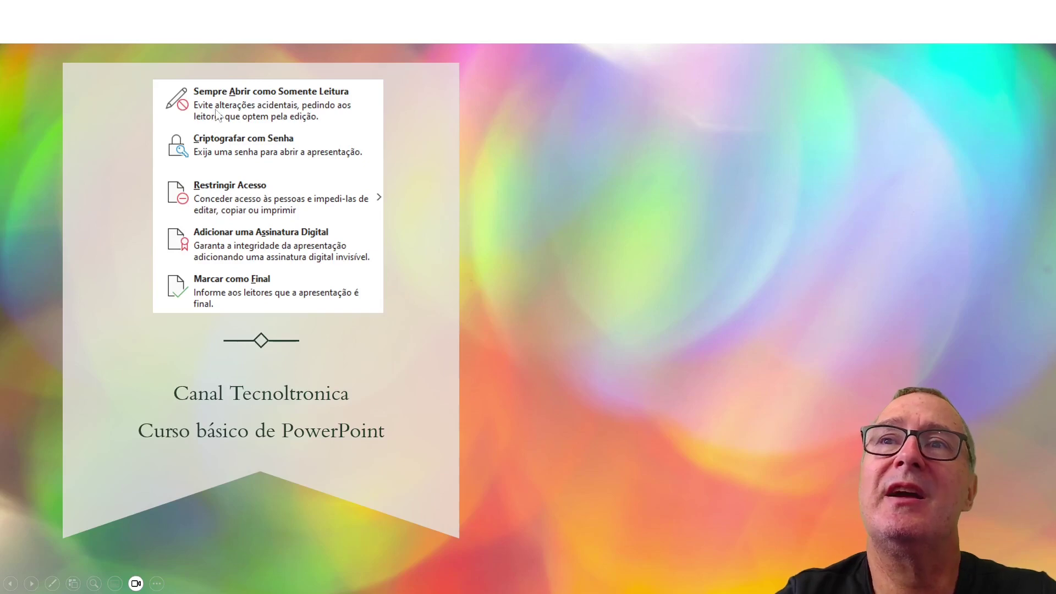
left_click(460, 292)
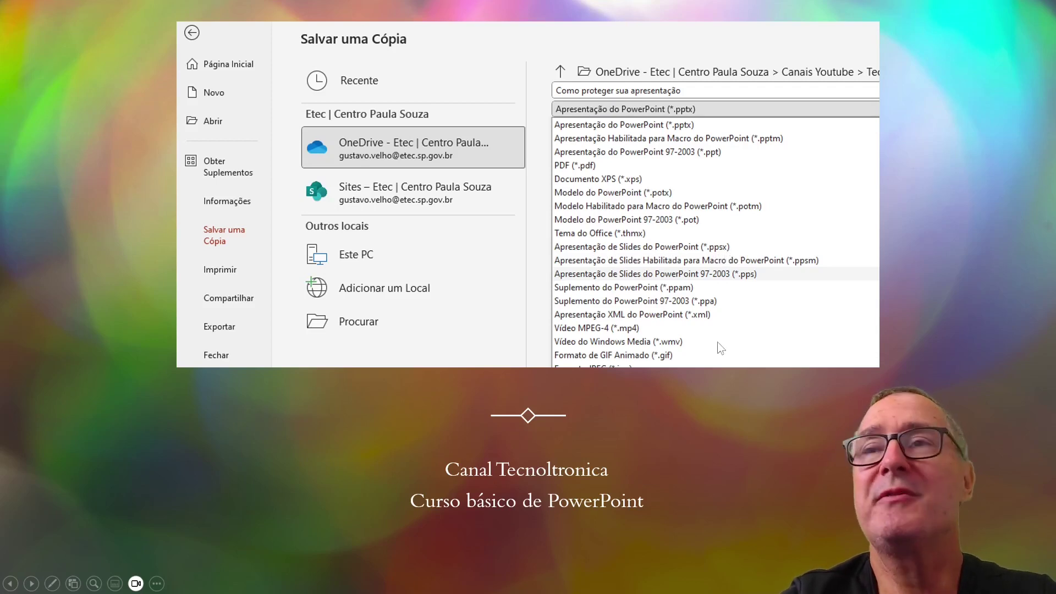
left_click(693, 405)
left_click(693, 406)
Leave the finished show and maximize the PowerPoint window holding the .pptx presentation.
key("Down")
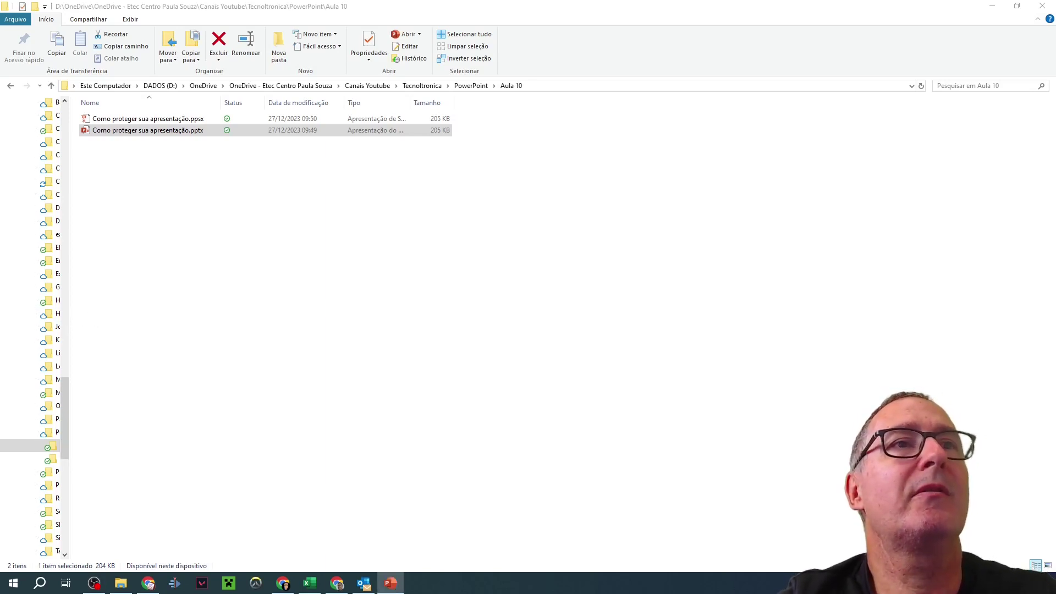
left_click(391, 583)
left_click_drag(471, 151, 558, 1)
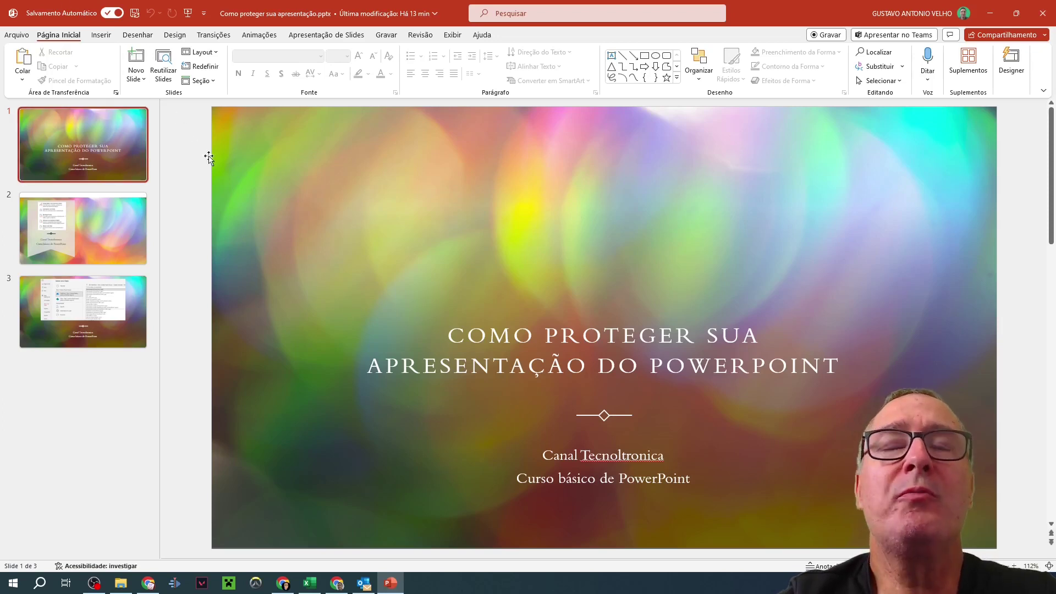
Go to the Informações page in the Arquivo backstage.
left_click(17, 35)
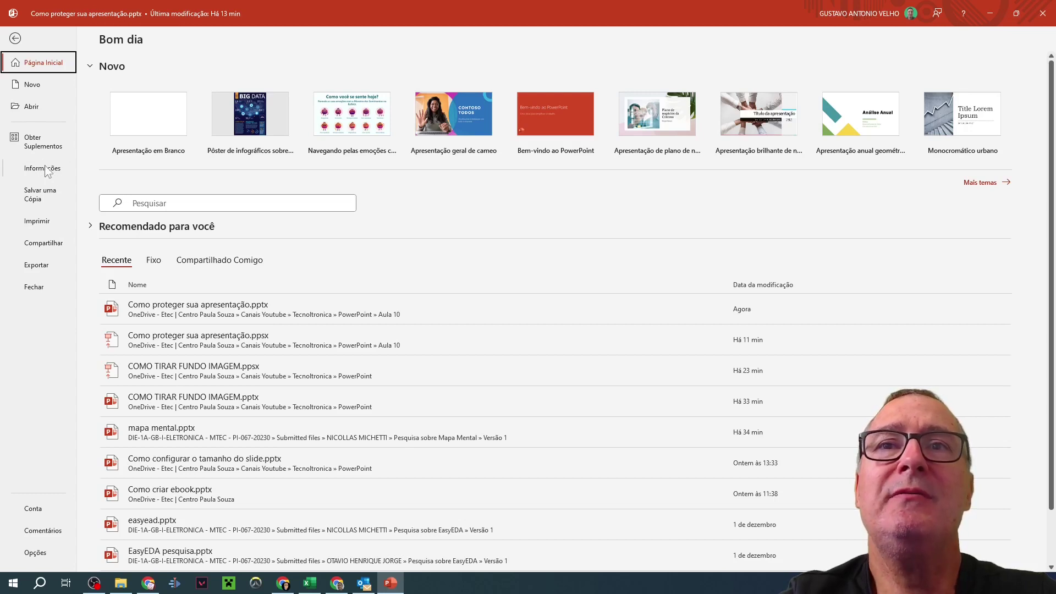
left_click(48, 171)
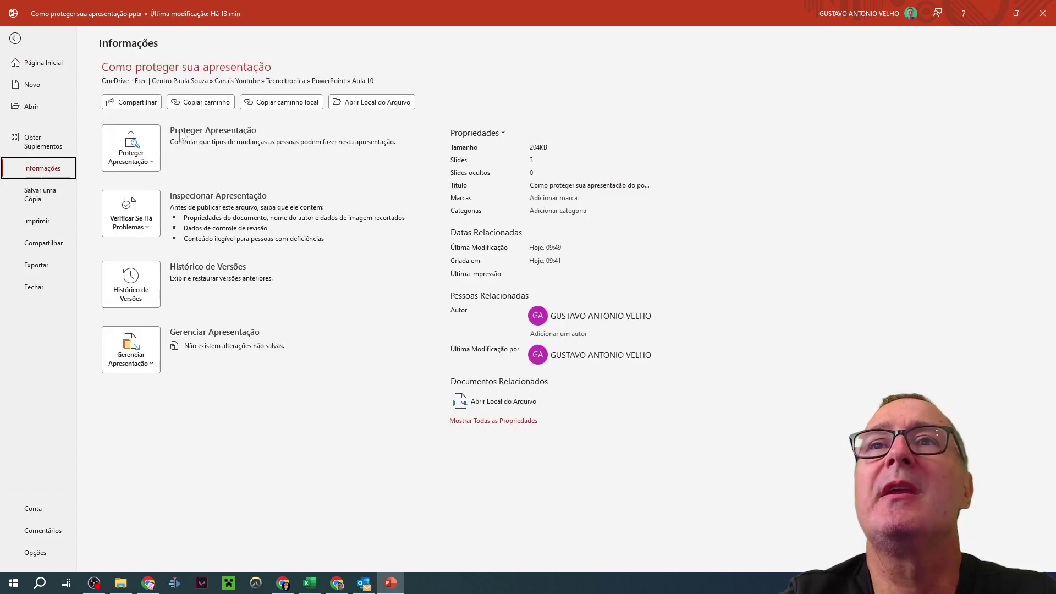
Open the Proteger Apresentação dropdown on the Informações page.
left_click(151, 164)
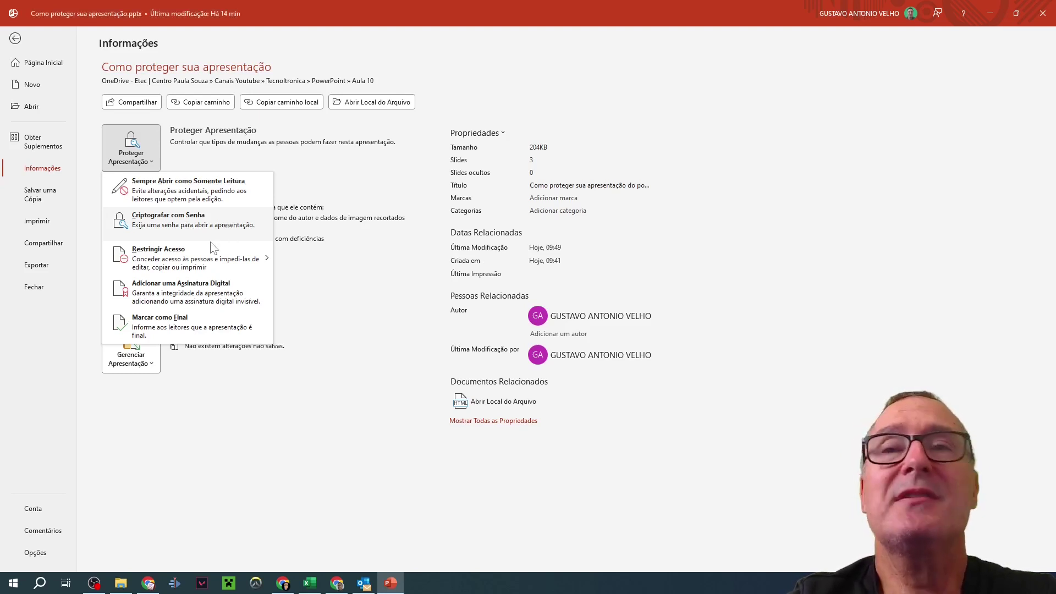
mouse_move(187, 258)
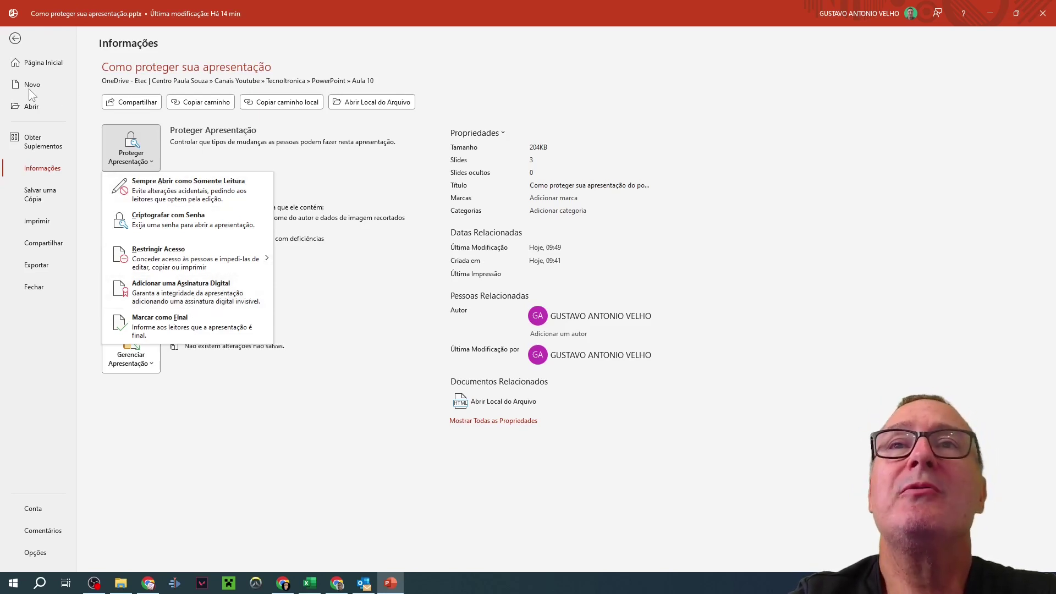
Save a copy as Apresentação de Slides do PowerPoint (*.ppsx), replacing the existing .ppsx file.
left_click(44, 195)
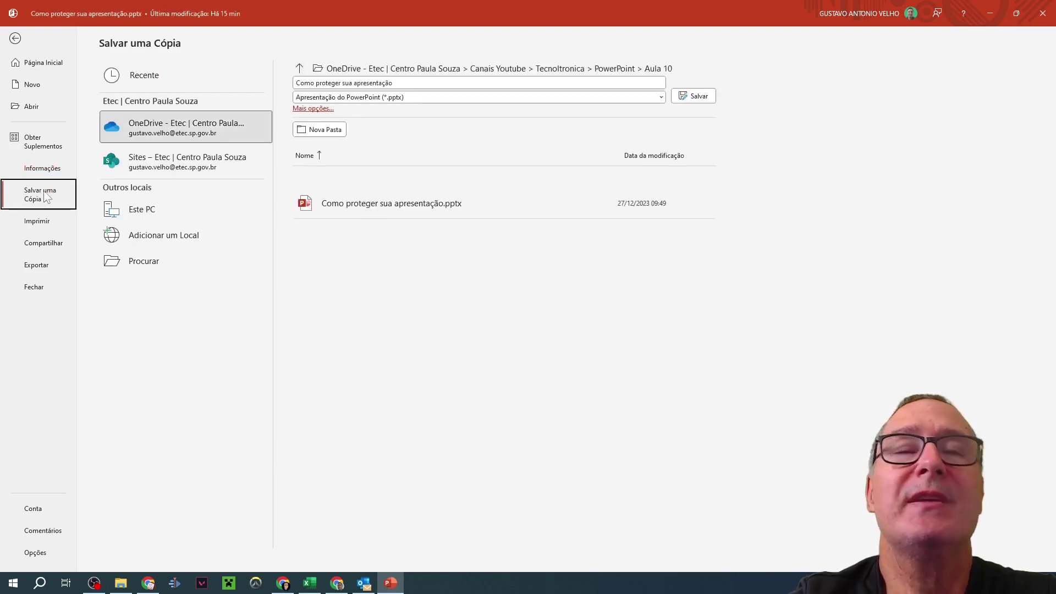
left_click(427, 100)
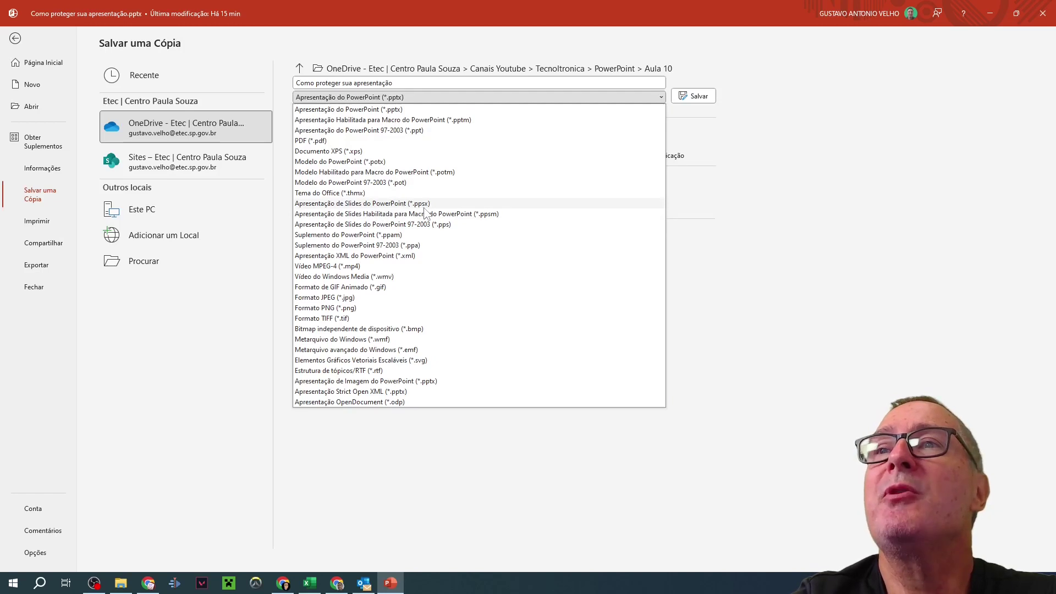
left_click(398, 205)
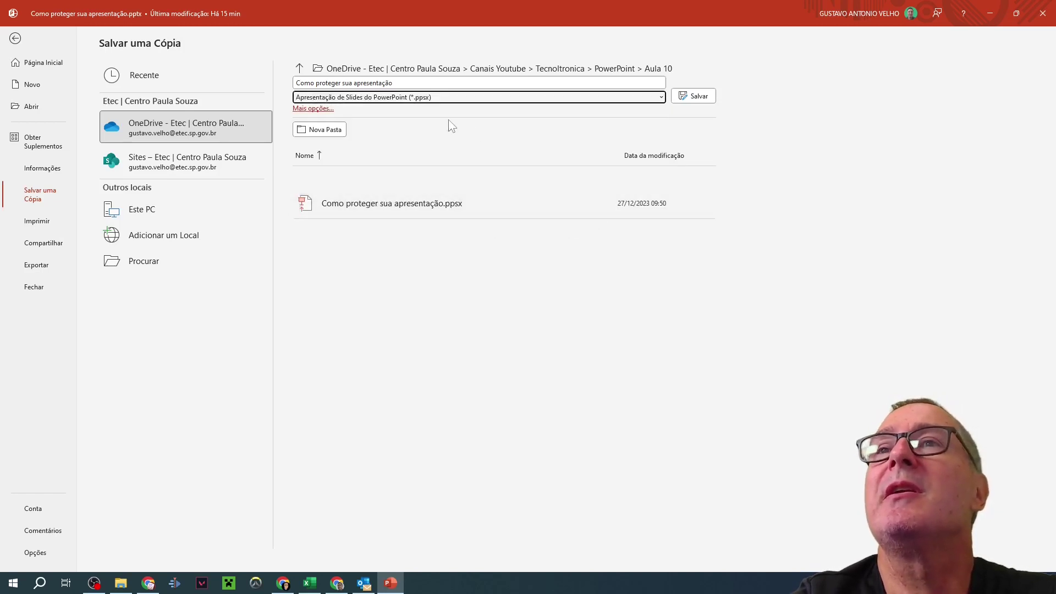
left_click(689, 96)
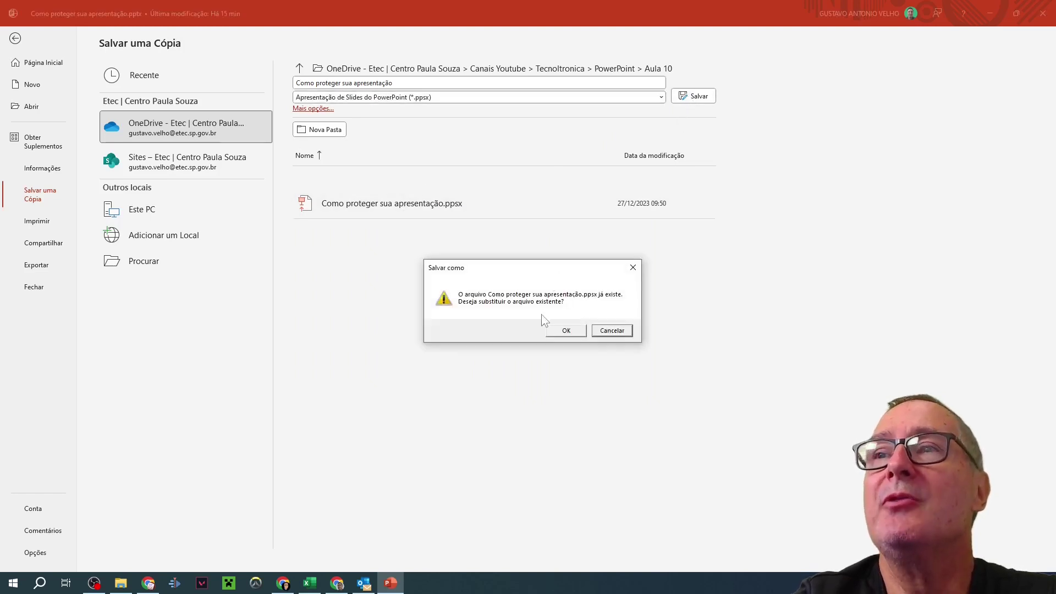
left_click(566, 331)
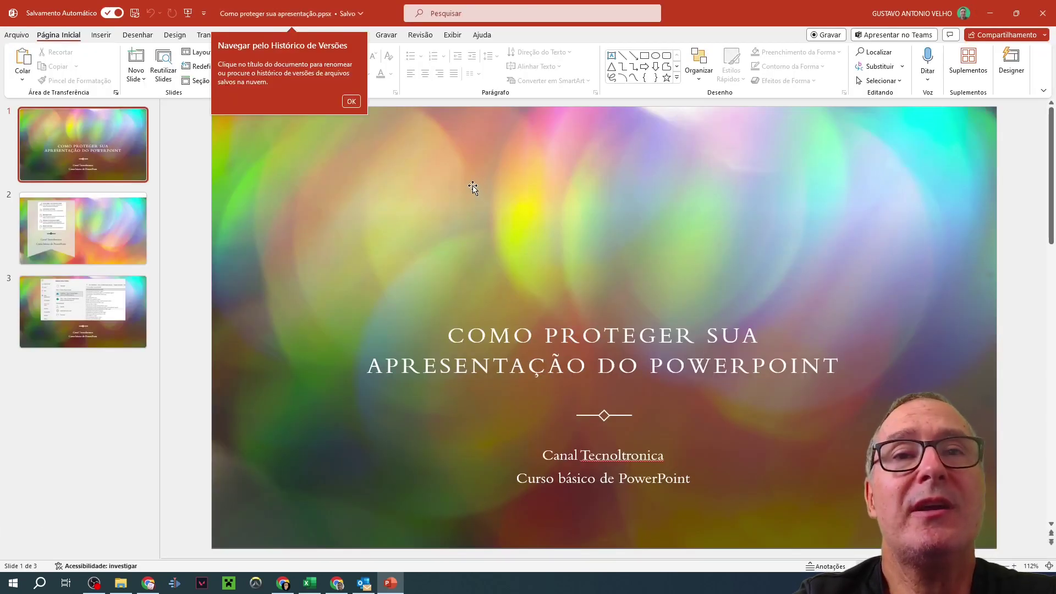
Close PowerPoint and widen Explorer's Tipo column to show full file type names.
left_click(1042, 13)
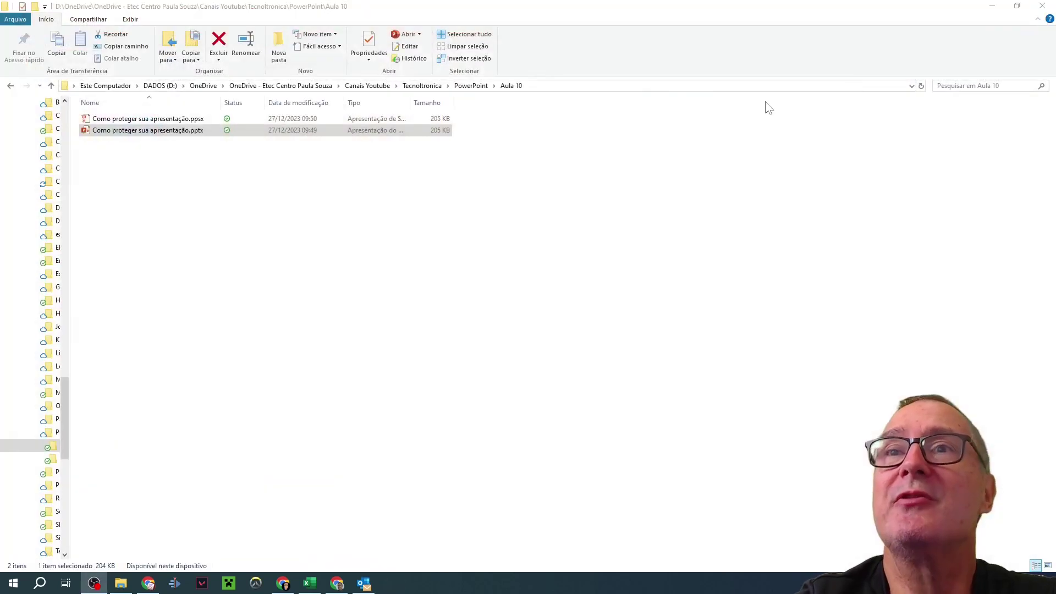
left_click(157, 166)
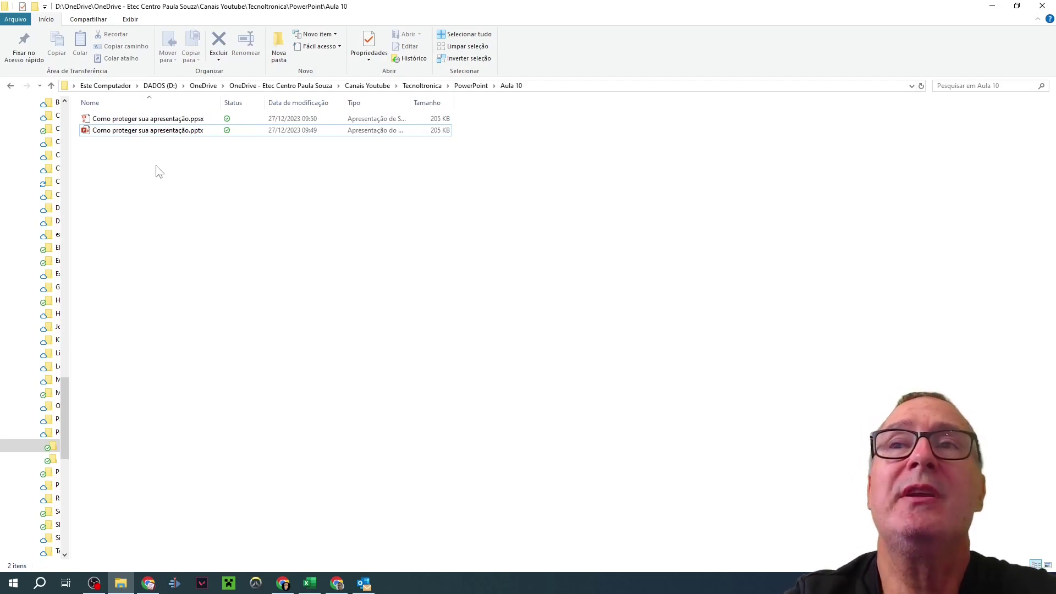
left_click_drag(411, 102, 595, 110)
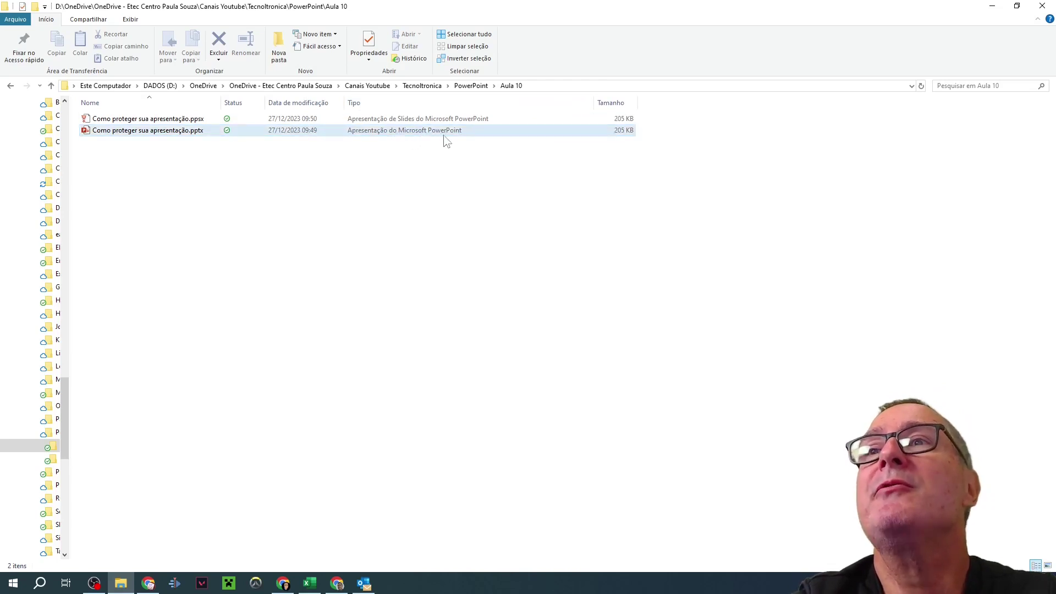
double_click(106, 129)
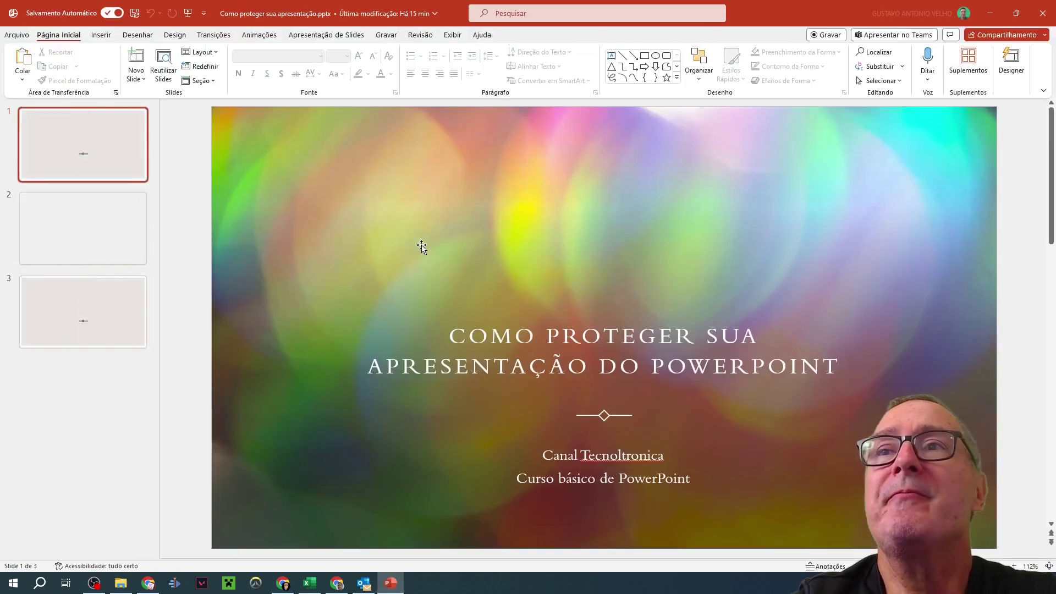
left_click(105, 253)
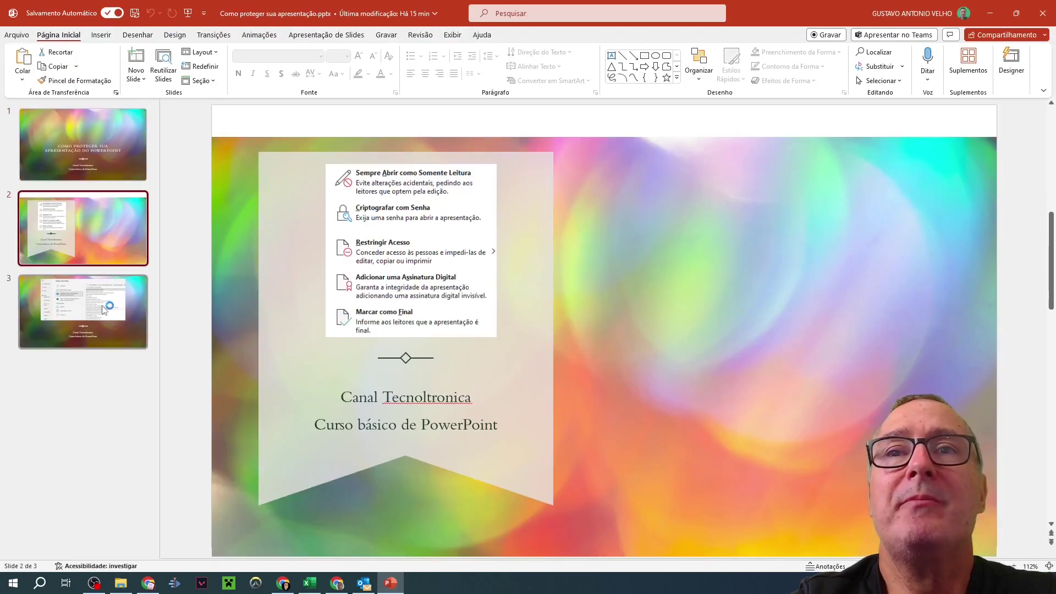
left_click(103, 311)
left_click(129, 242)
left_click(121, 160)
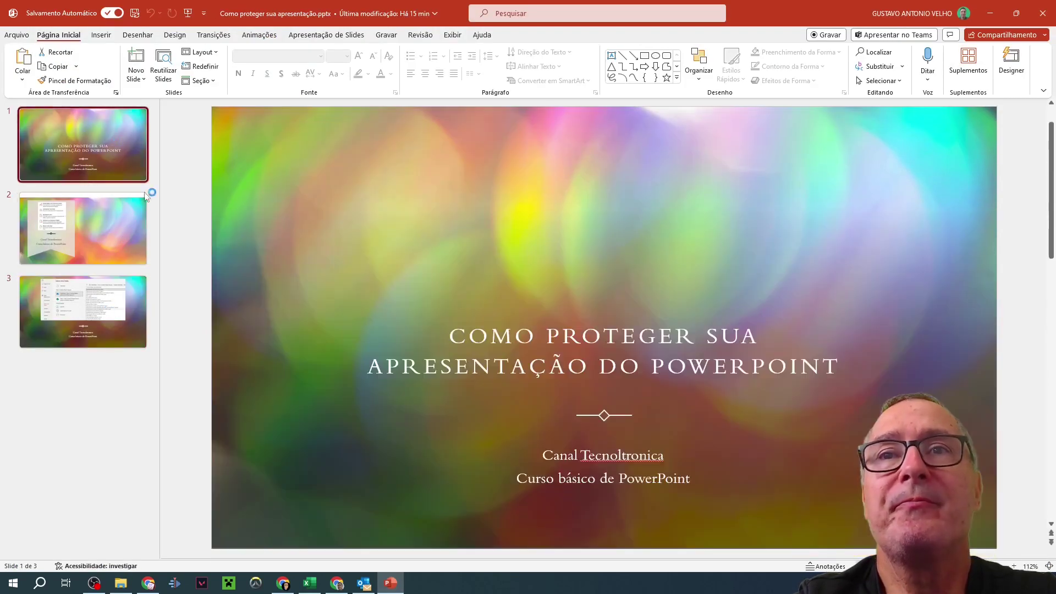
left_click_drag(450, 336, 698, 363)
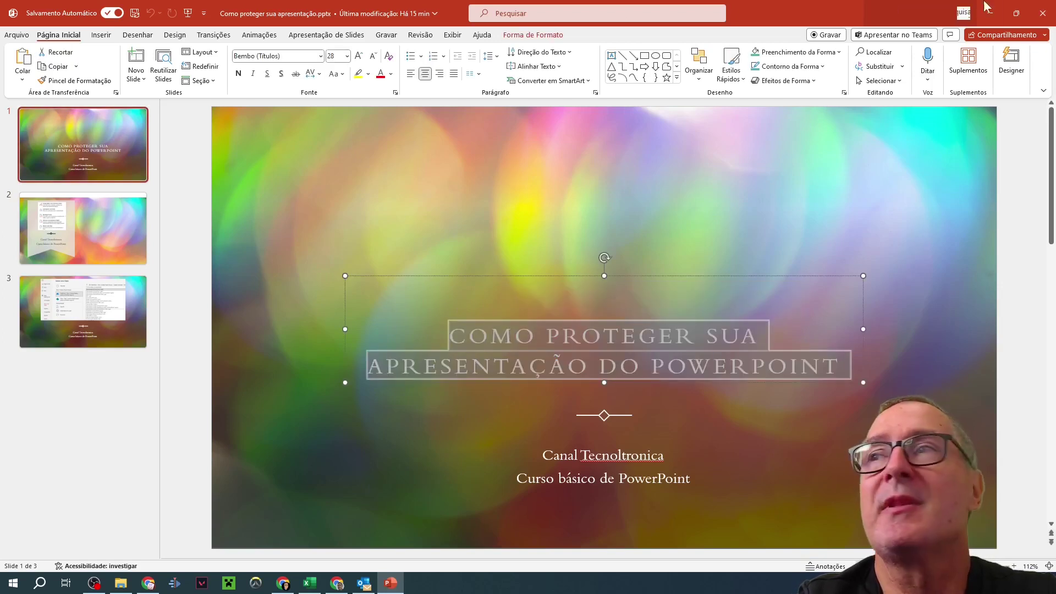
left_click(1042, 13)
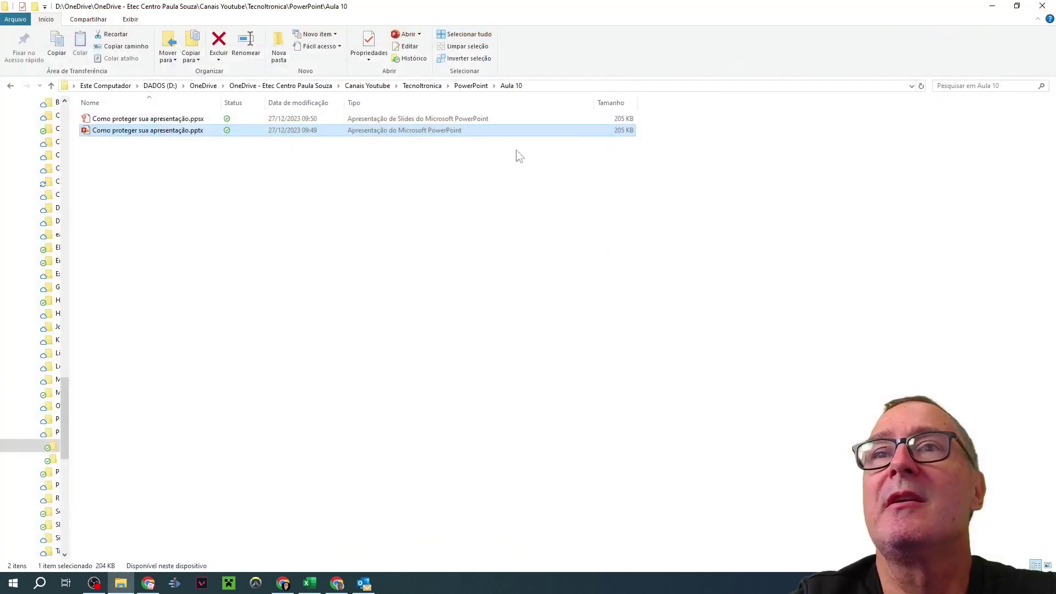
Launch the .ppsx from Explorer and click through its slides to exit at the end.
left_click(114, 117)
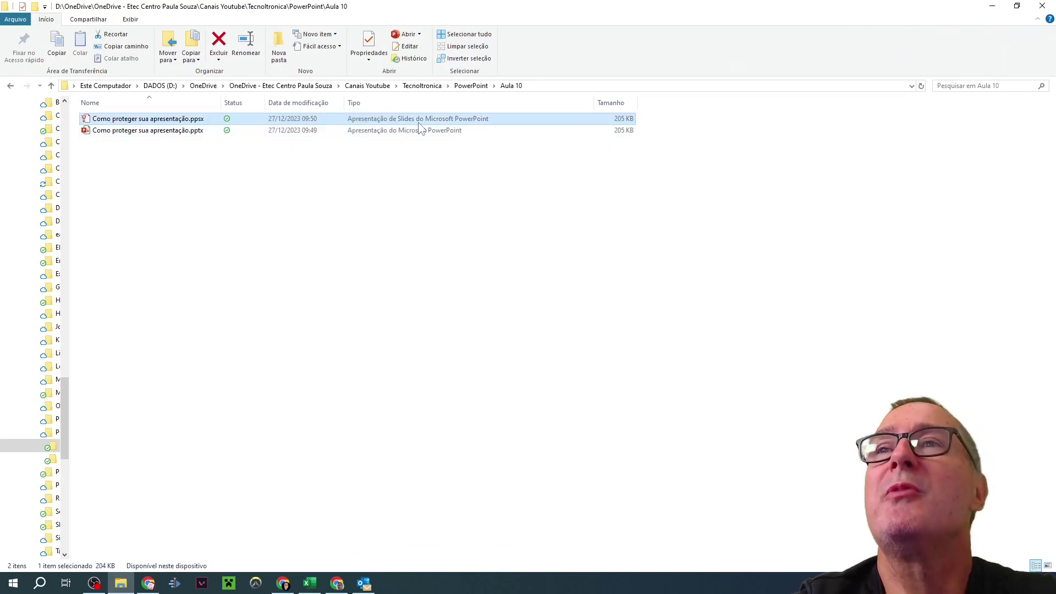
double_click(142, 120)
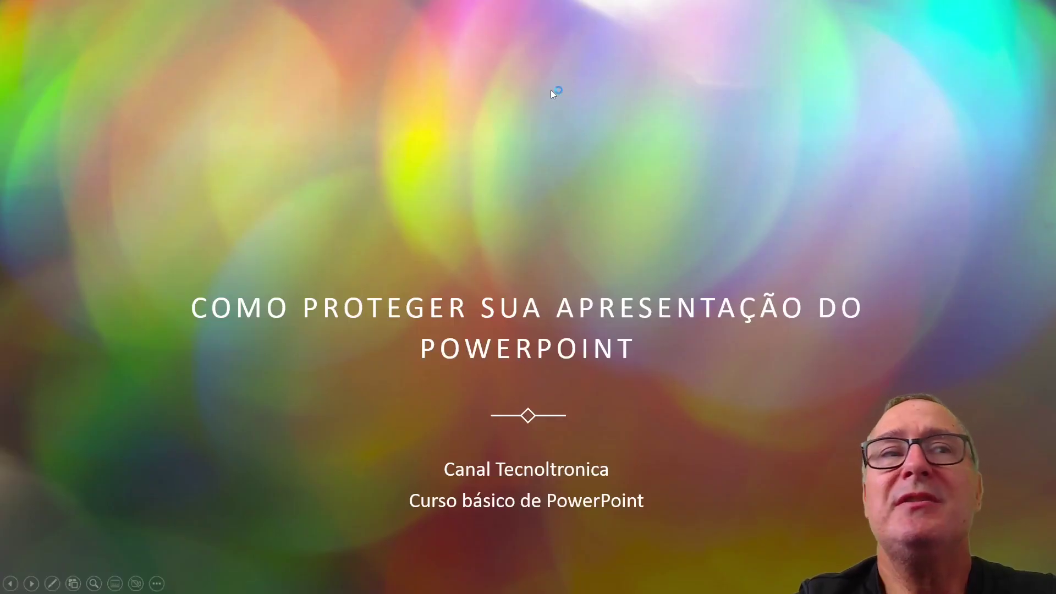
left_click(539, 203)
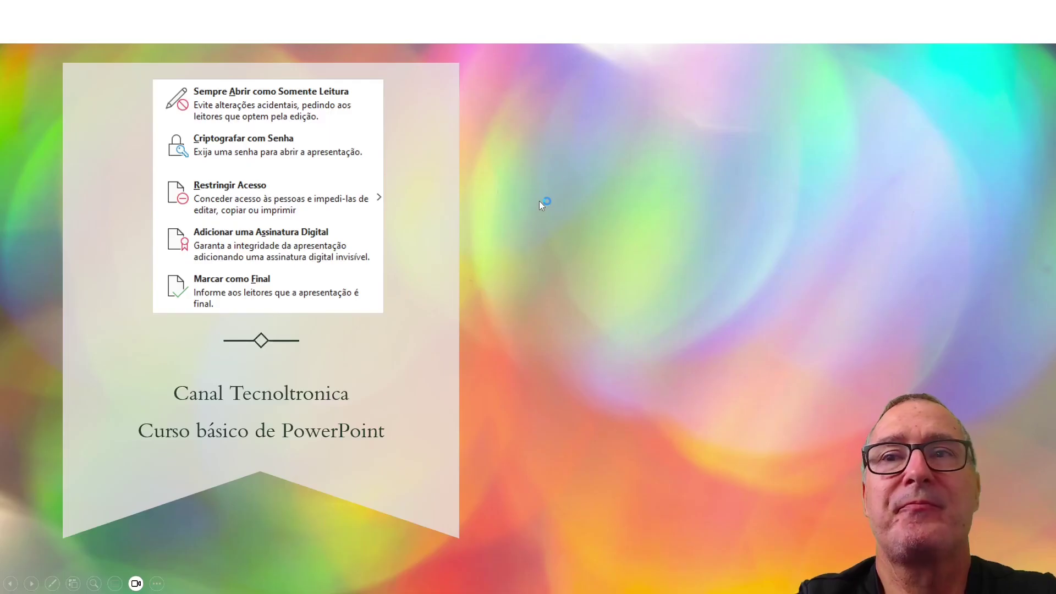
left_click(539, 201)
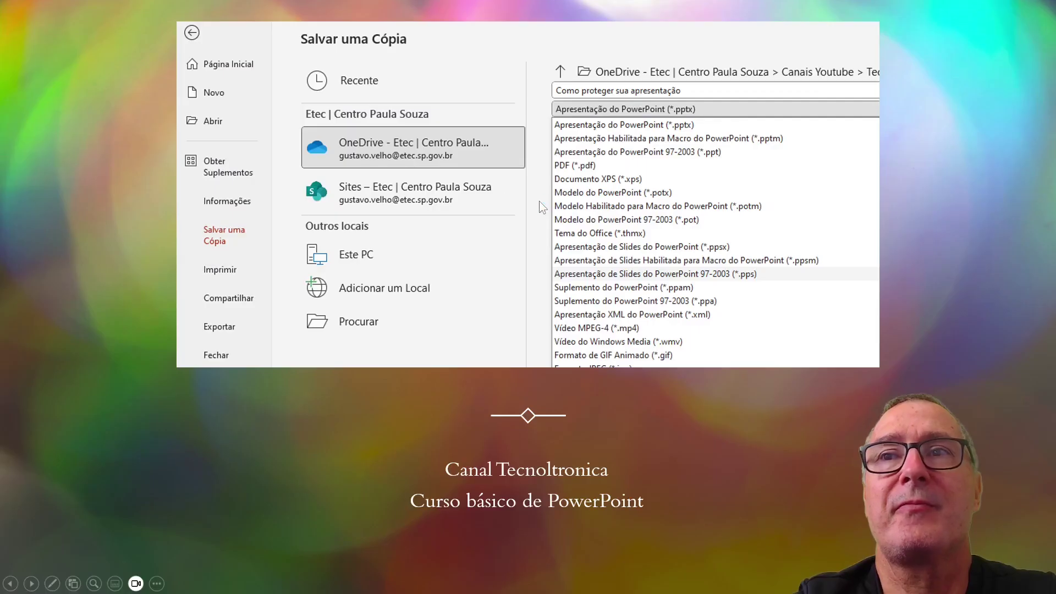
left_click(545, 233)
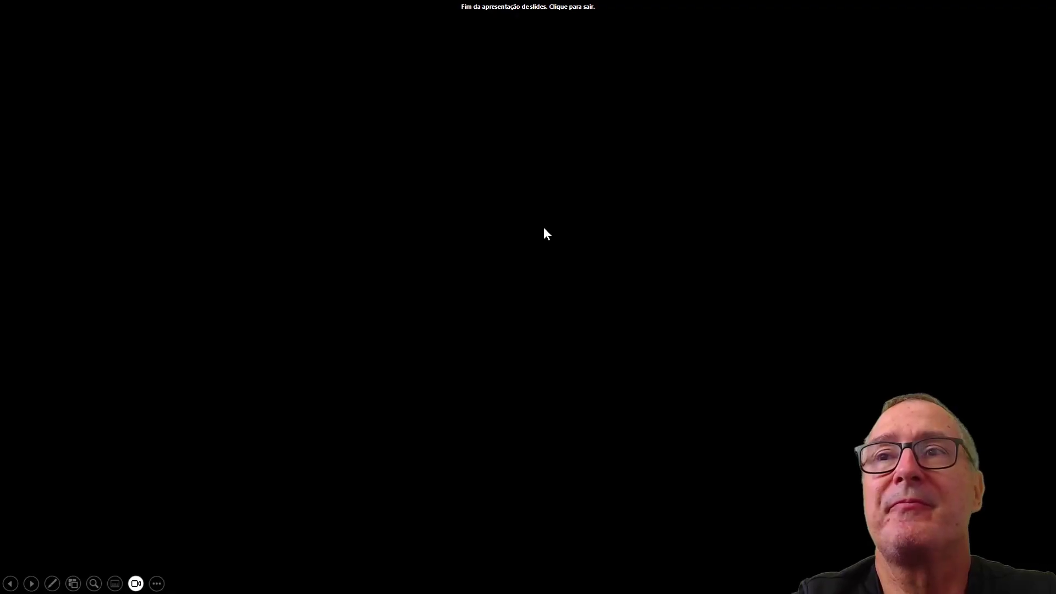
left_click(544, 228)
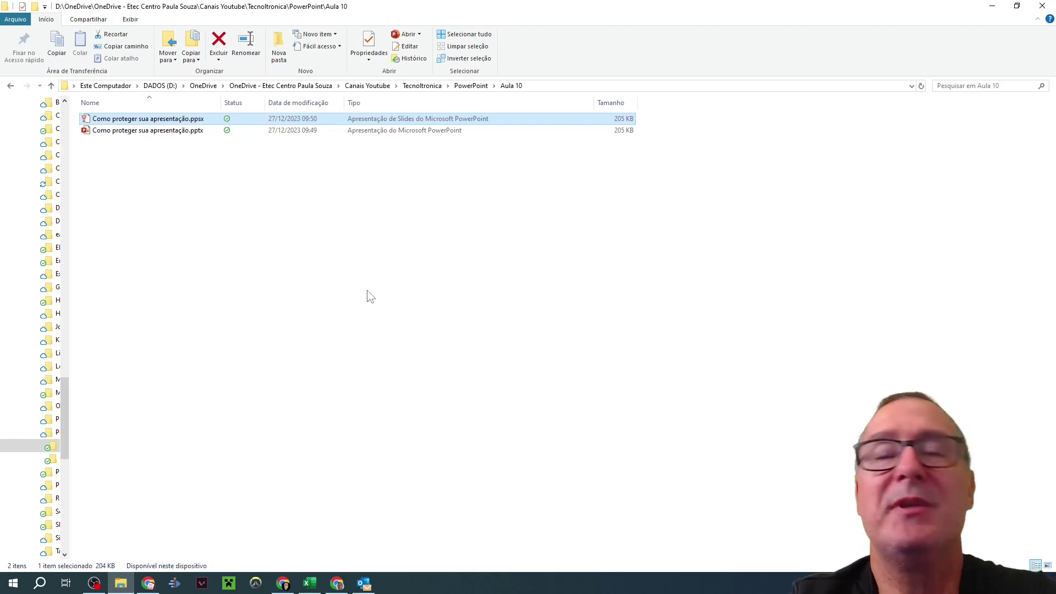
Play the .ppsx show copy a second time through all slides and exit.
double_click(153, 120)
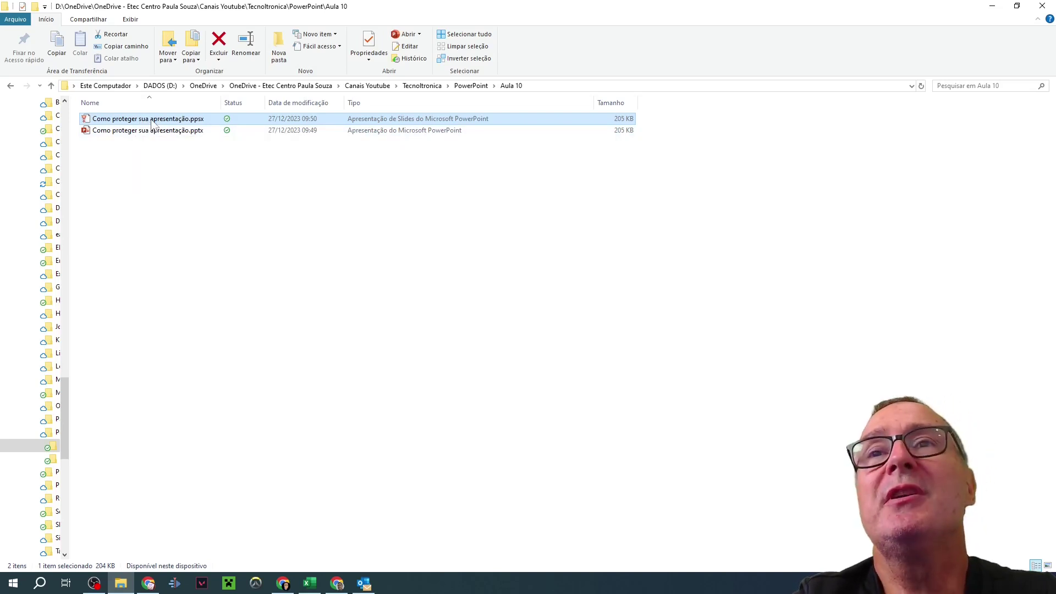
left_click(543, 297)
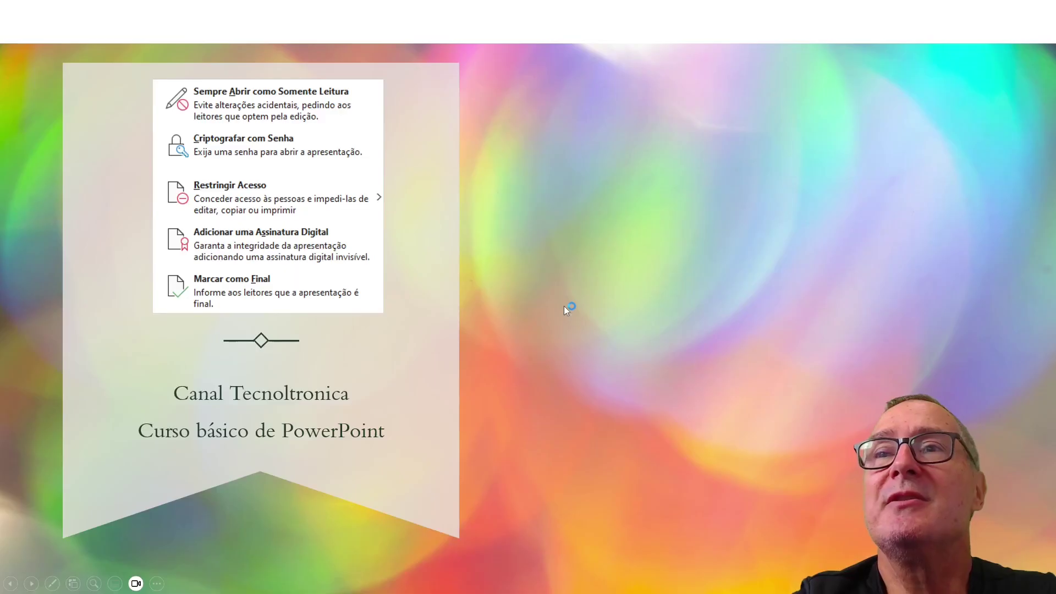
left_click(606, 308)
left_click(767, 334)
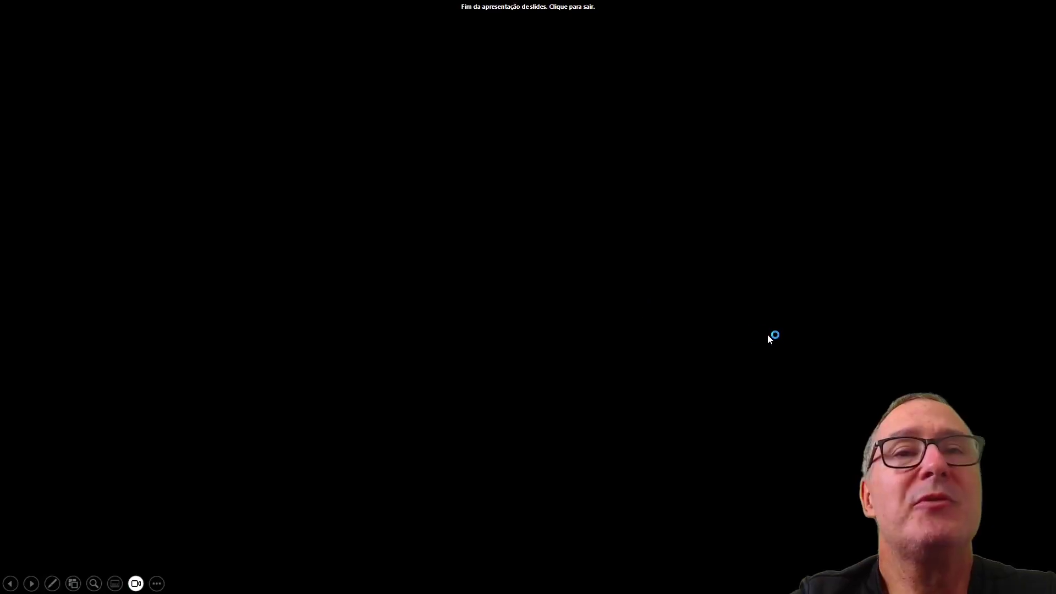
left_click(767, 334)
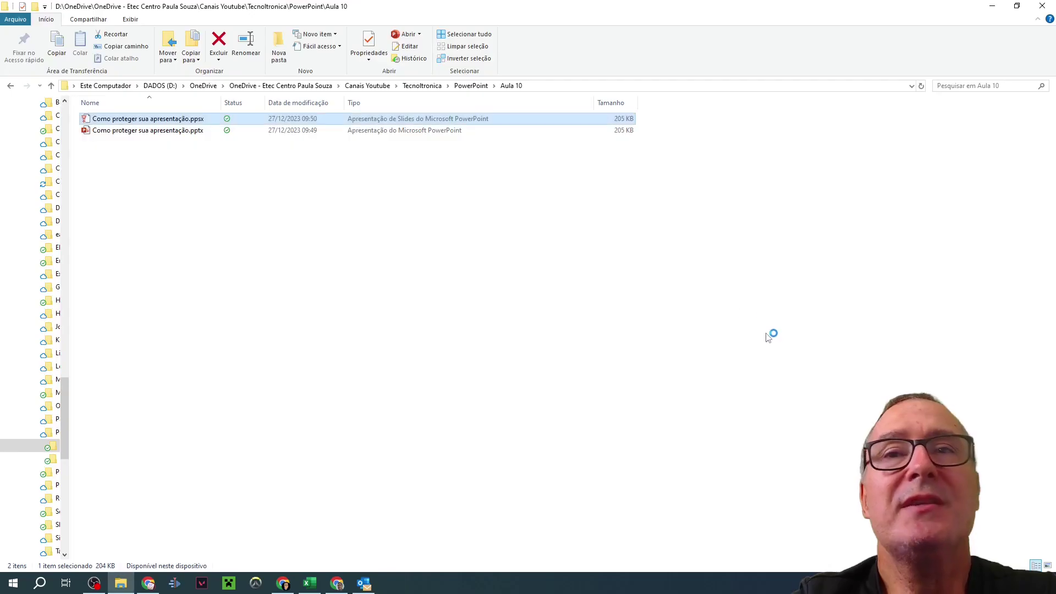
Open the .pptx presentation for editing and maximize its window.
double_click(148, 133)
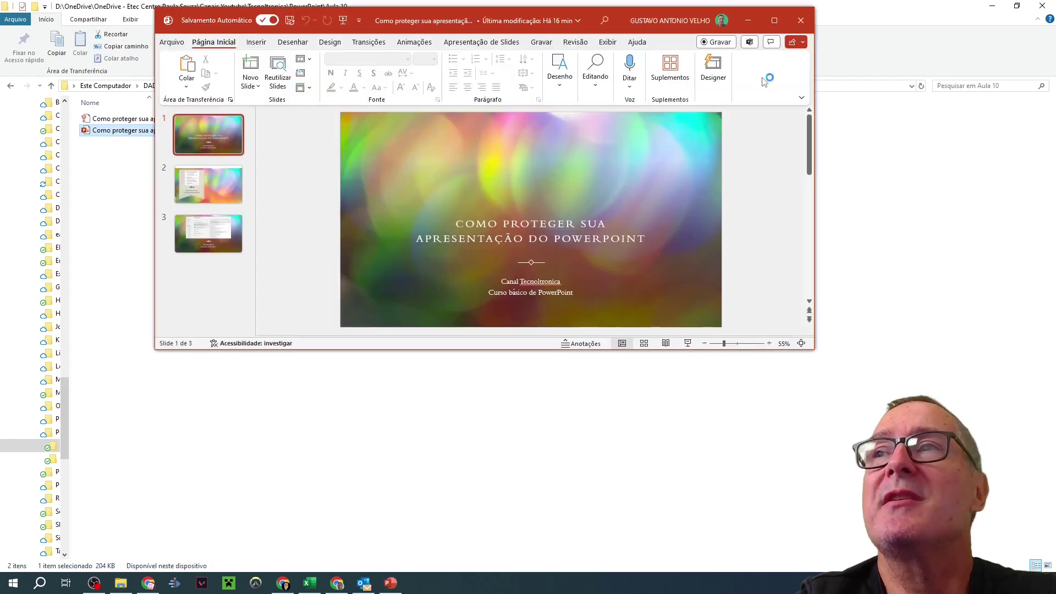
left_click(774, 20)
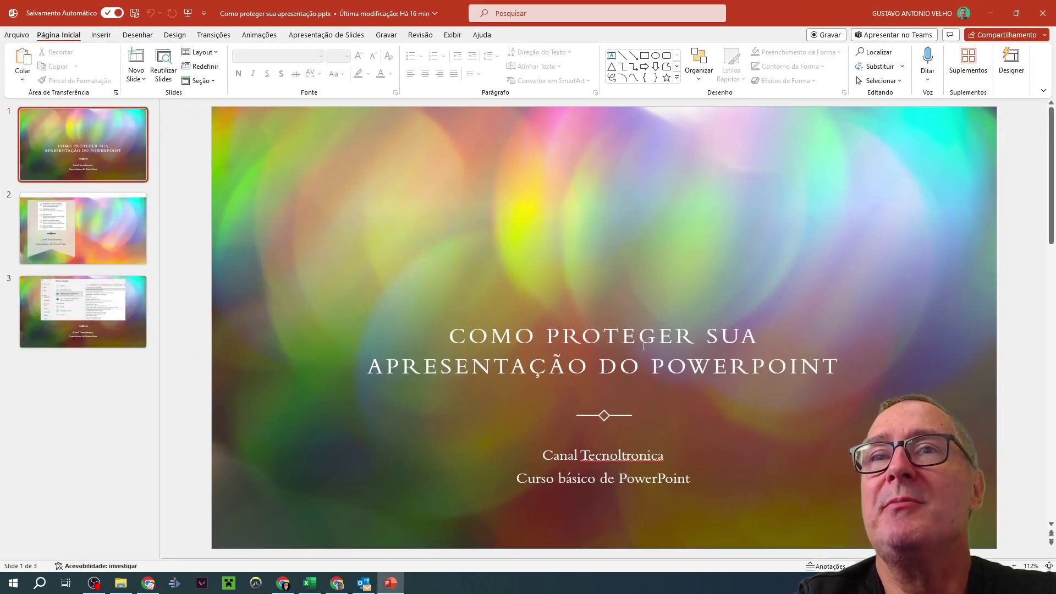
scroll(643, 345, "down", 6)
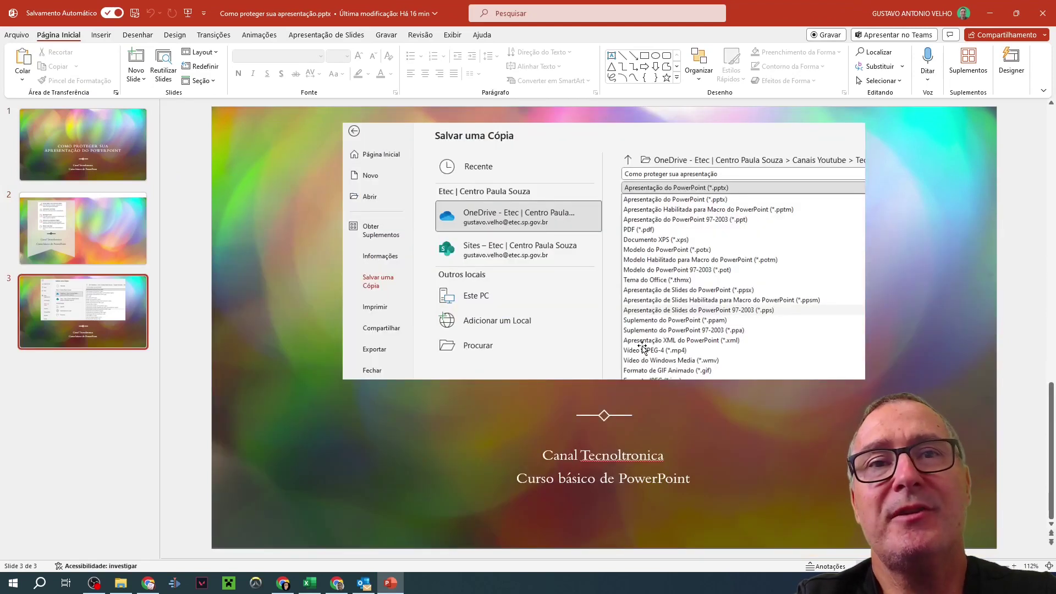
Go to Arquivo > Salvar uma Cópia and view the list of save formats.
left_click(16, 36)
left_click(40, 195)
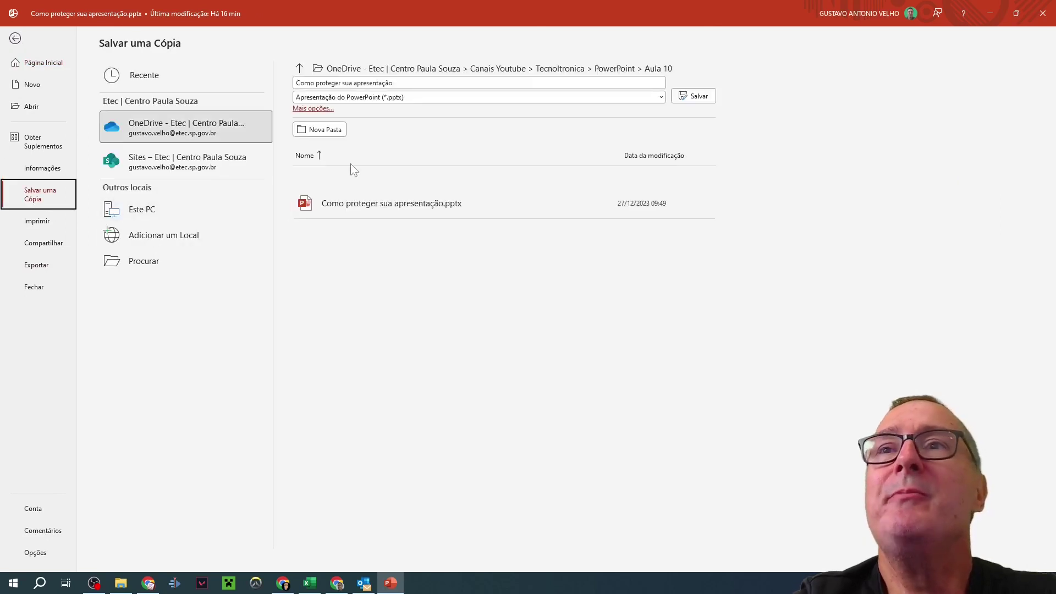
left_click(484, 100)
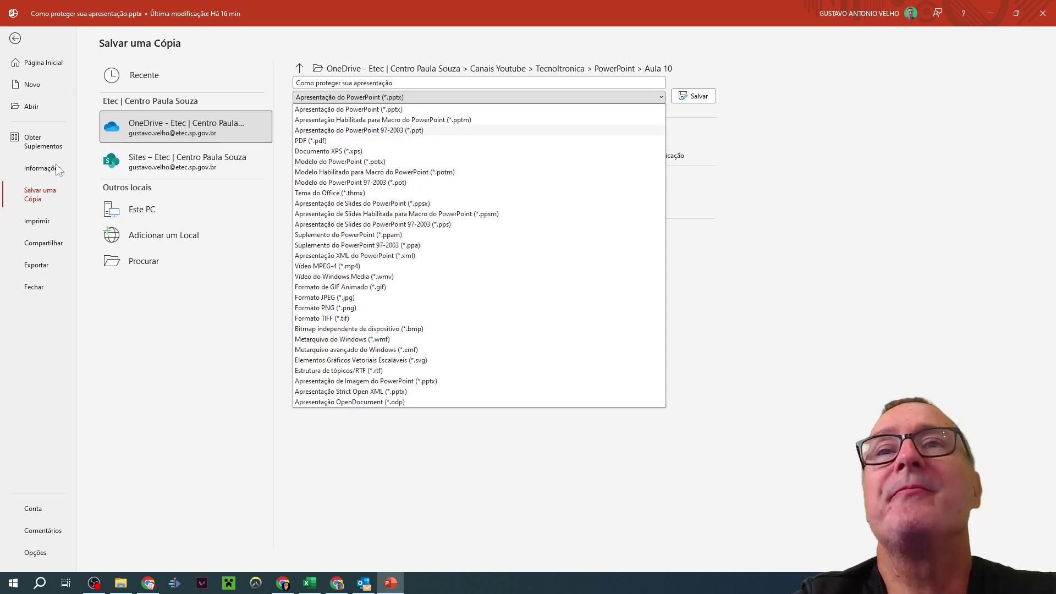
Set the .pptx to Always Open Read-Only under Proteger Apresentação, then close it.
left_click(43, 168)
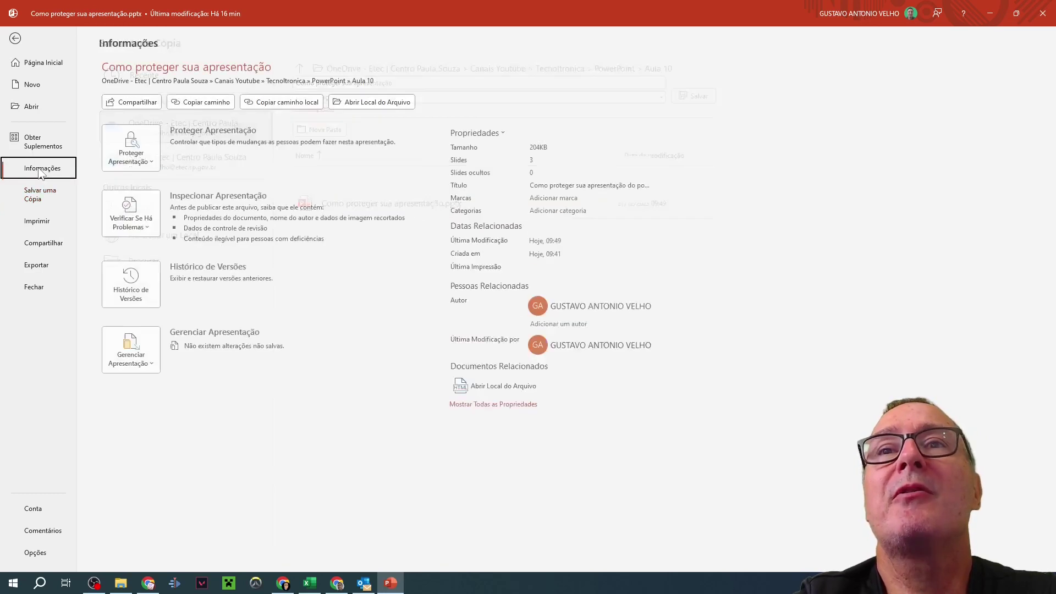
left_click(150, 164)
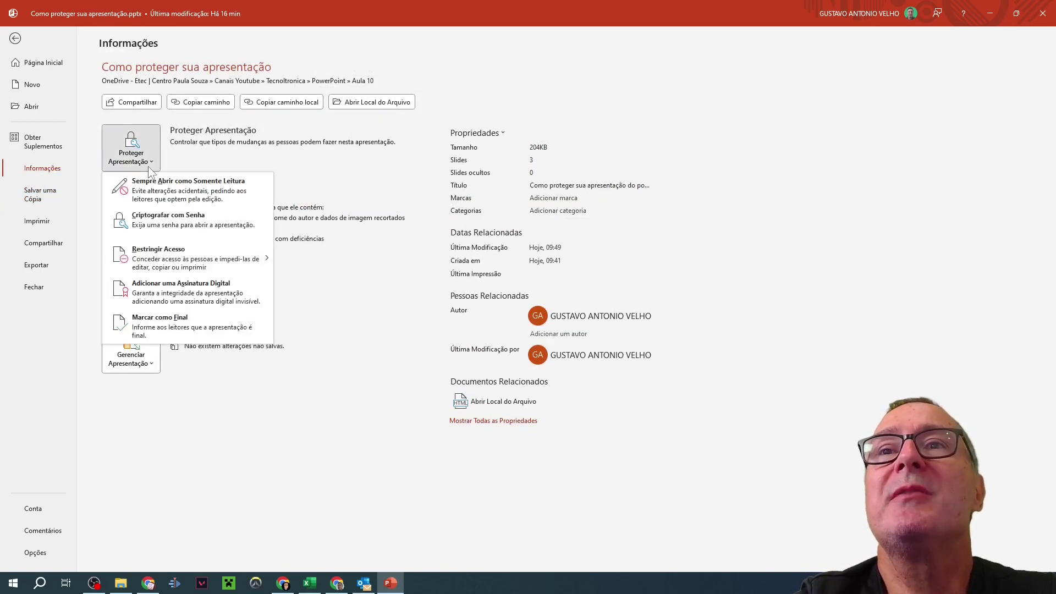
left_click(186, 194)
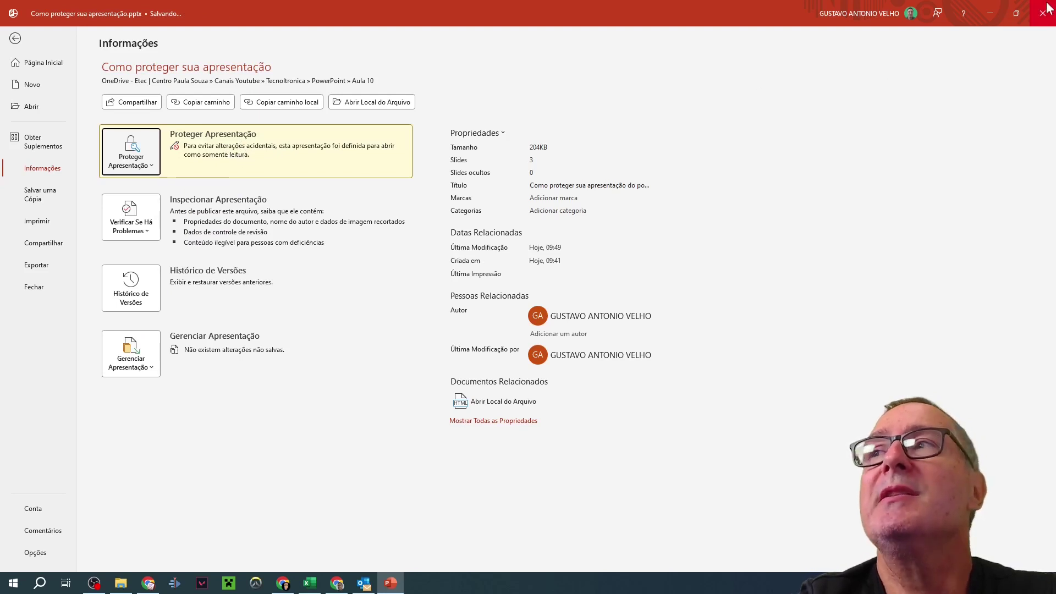
key("Escape")
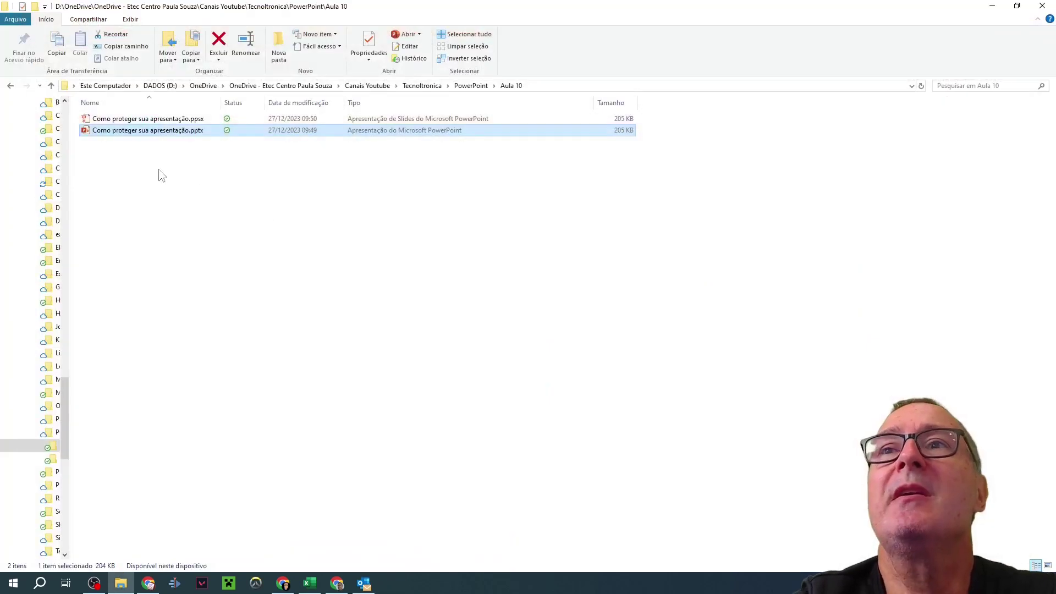
Reopen the .pptx, choose Edit Anyway on the read-only bar, and open the Arquivo tab.
double_click(142, 131)
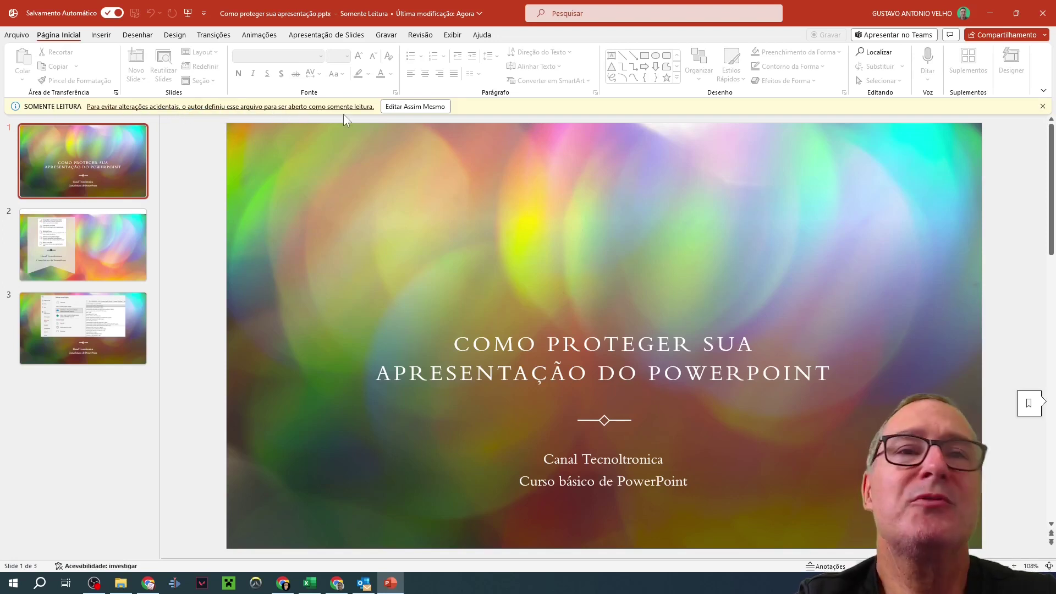
left_click(410, 106)
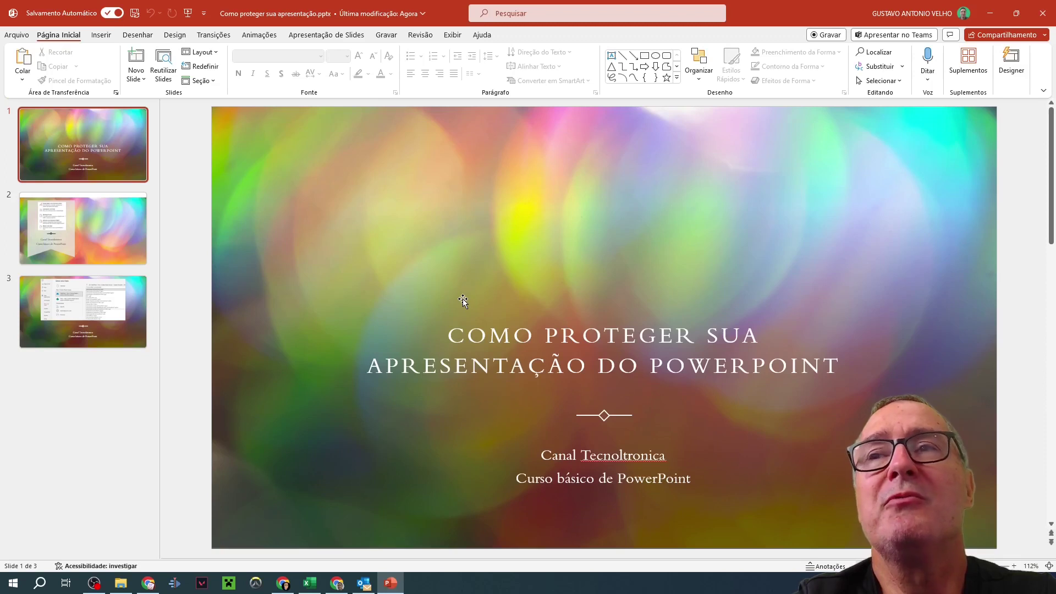
left_click(16, 35)
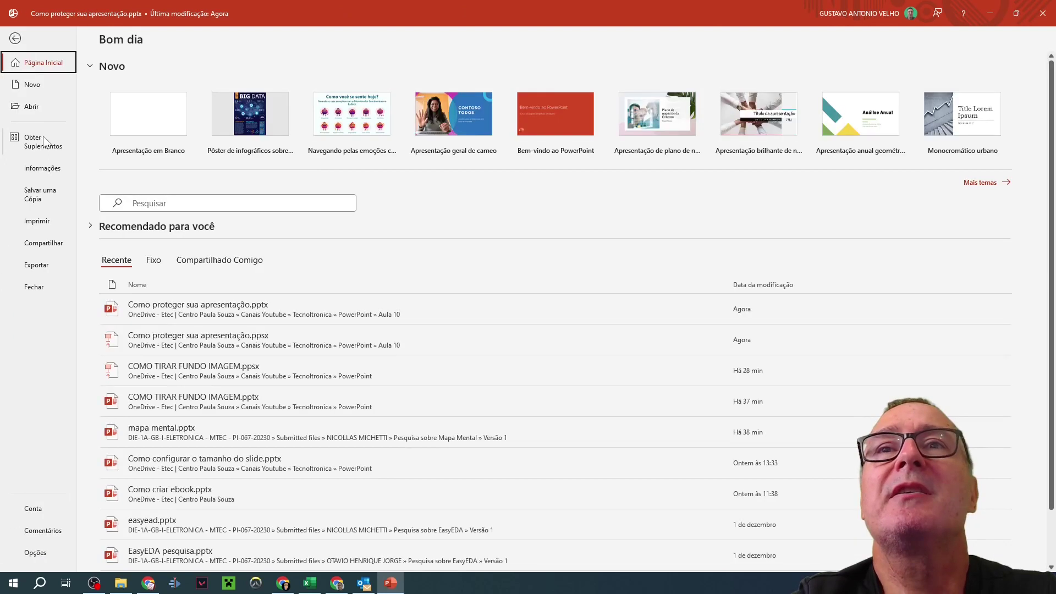
Switch off Always Open Read-Only under Protect Presentation, then close PowerPoint.
left_click(40, 168)
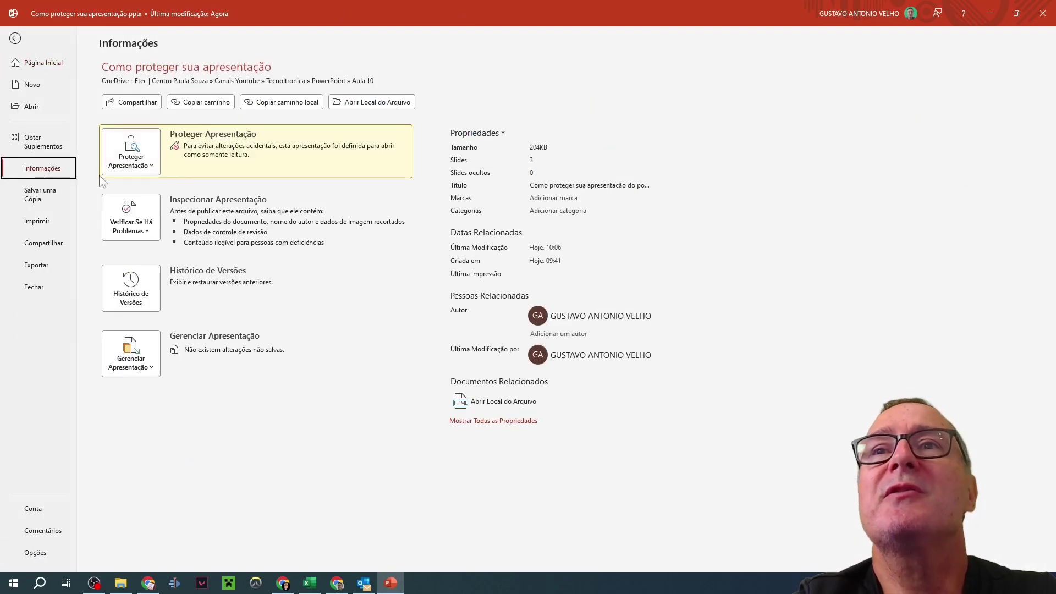
left_click(157, 154)
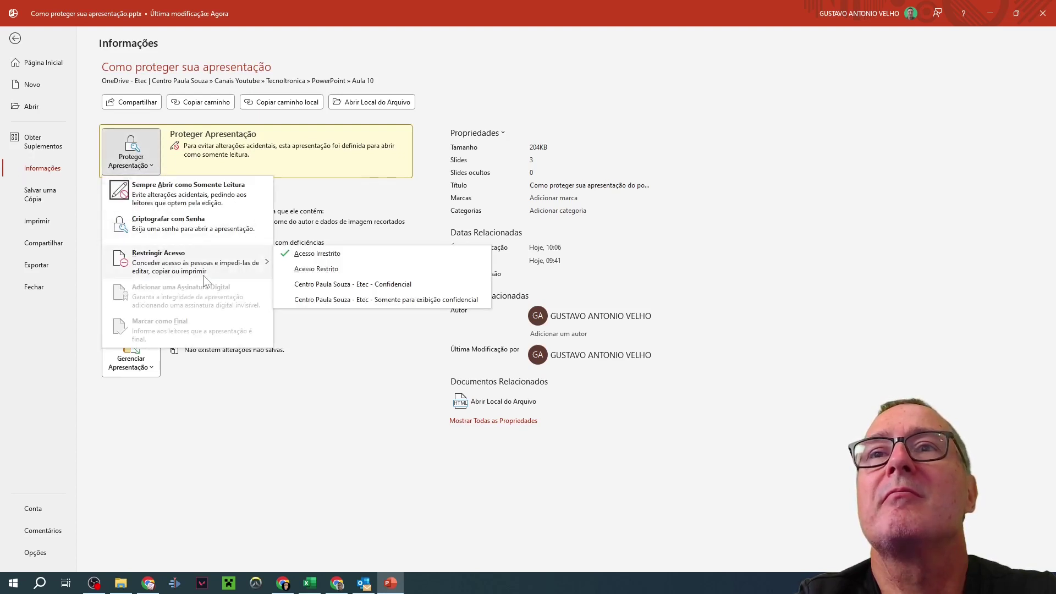
left_click(171, 189)
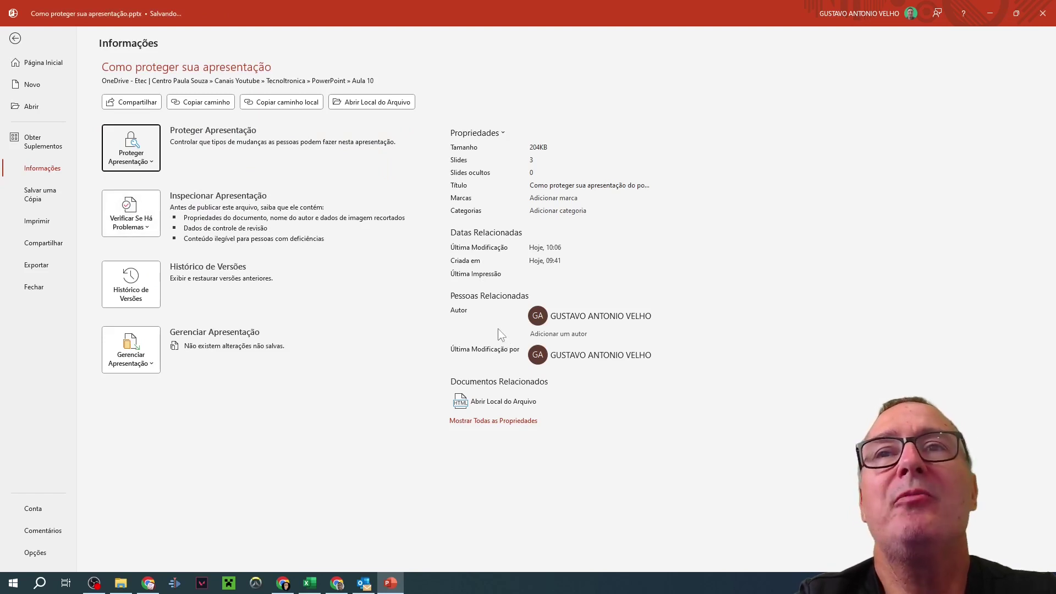
left_click(1033, 13)
Reopen the .pptx and show the Restrict Access levels under Protect Presentation on the Info page.
double_click(135, 130)
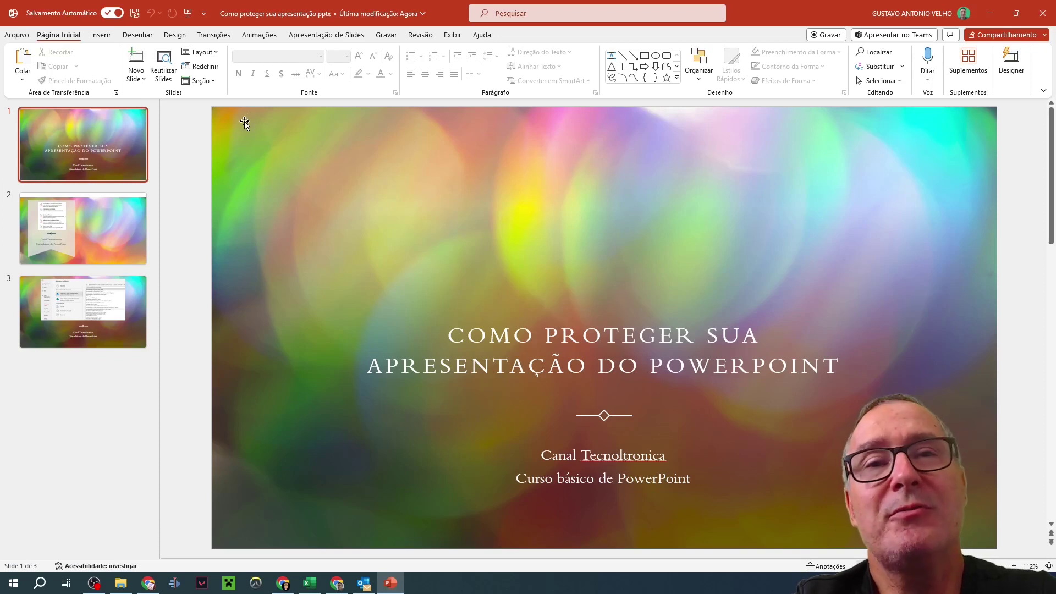
left_click(16, 34)
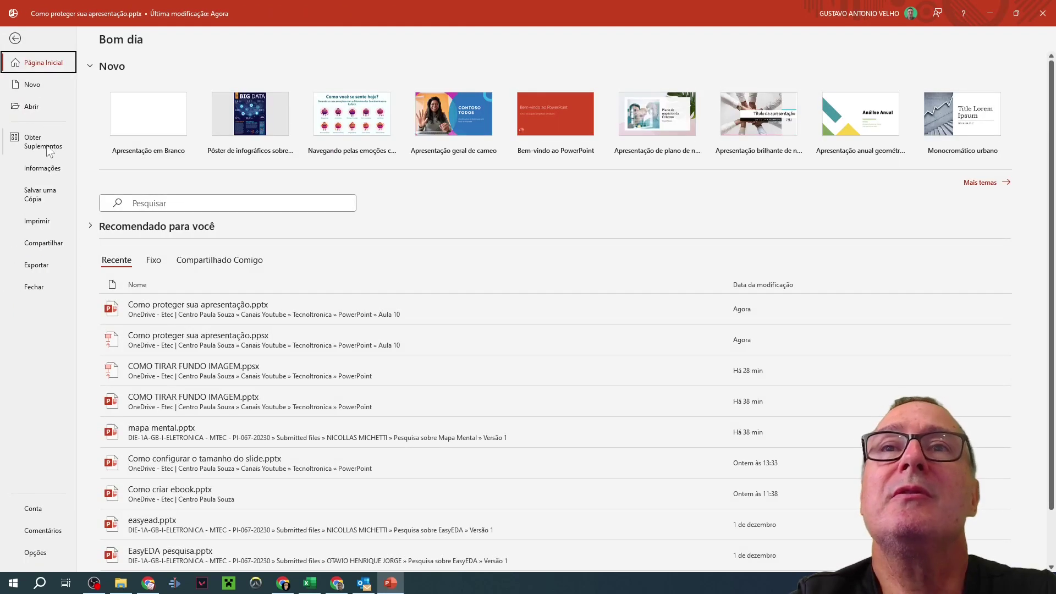
left_click(45, 169)
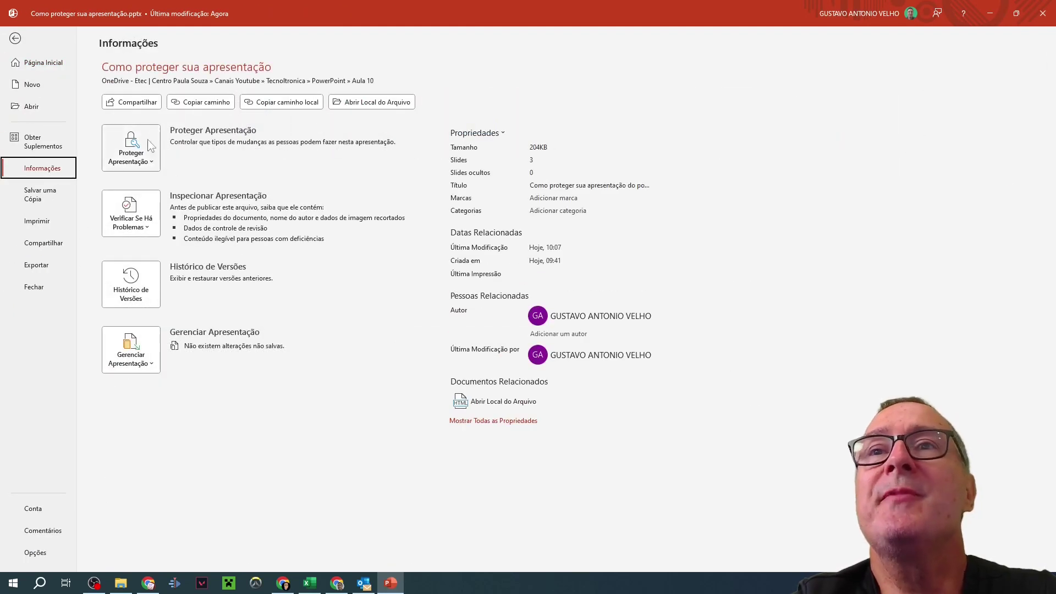
left_click(150, 161)
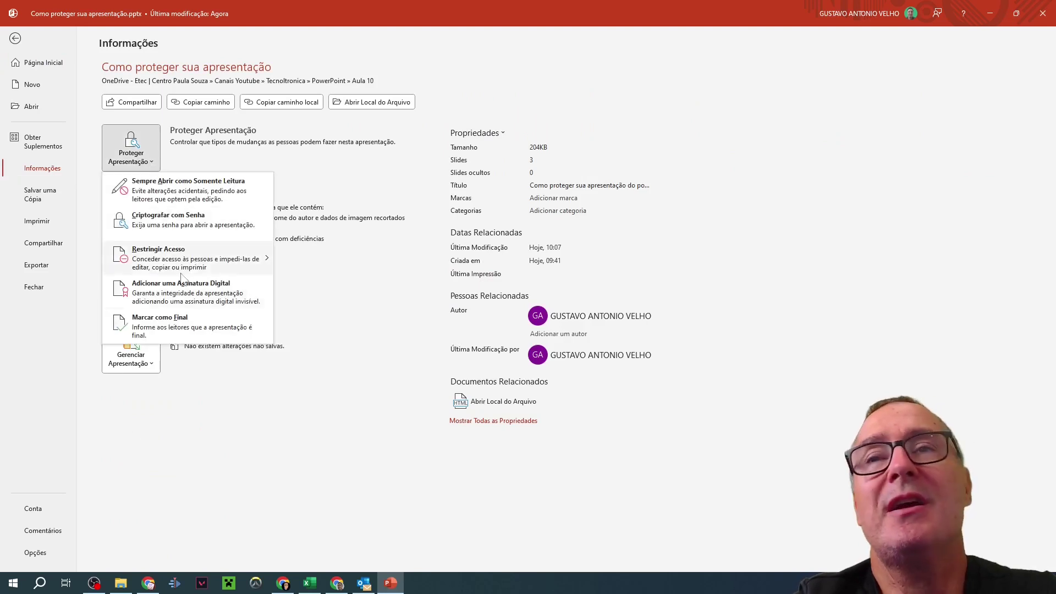
mouse_move(182, 265)
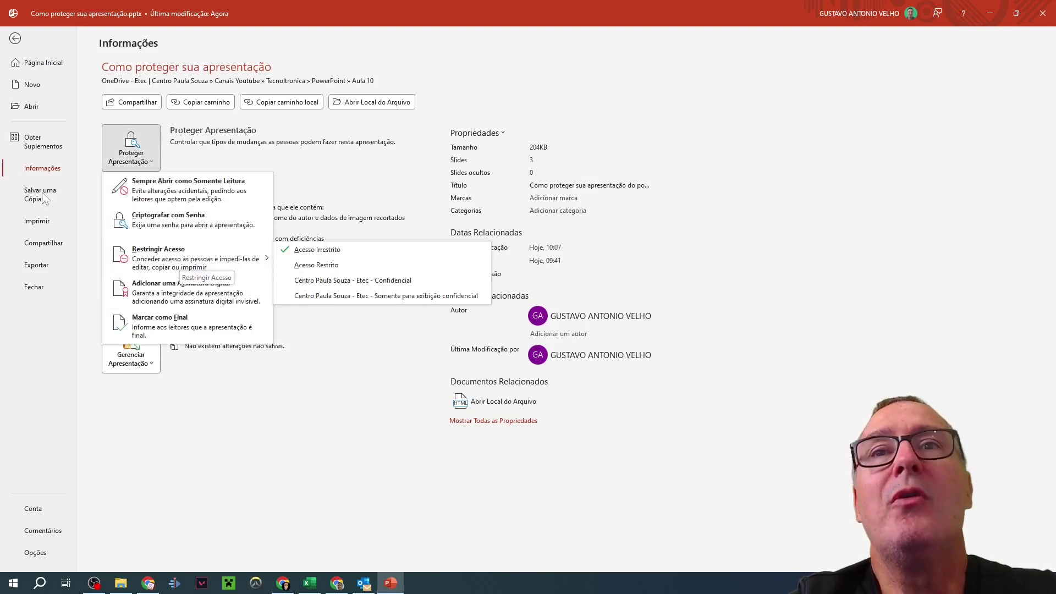